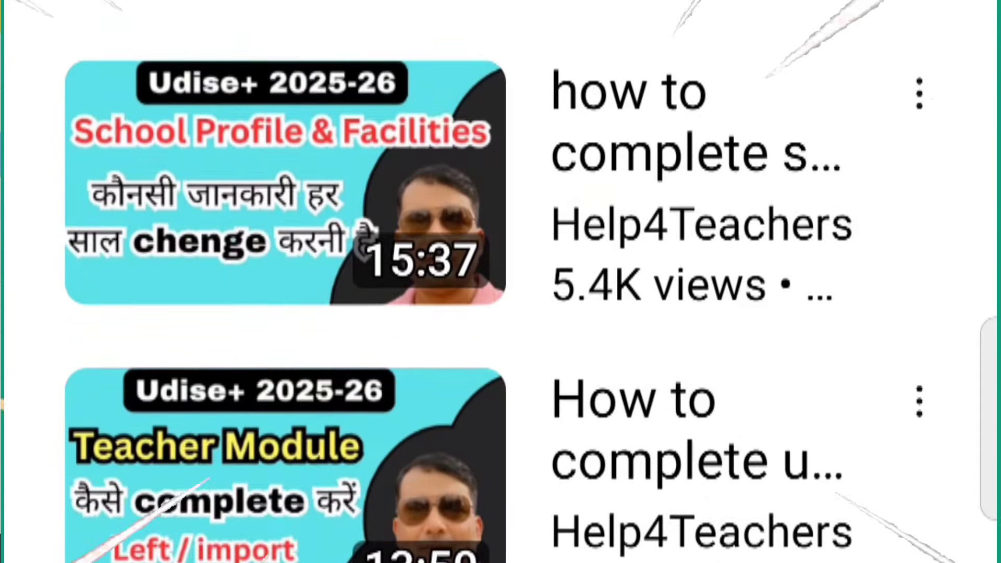
Step: Look through the Help4Teachers video list for the UDISE Plus 2025-26 tutorials
scroll(501, 281, down, 3)
scroll(501, 282, down, 1)
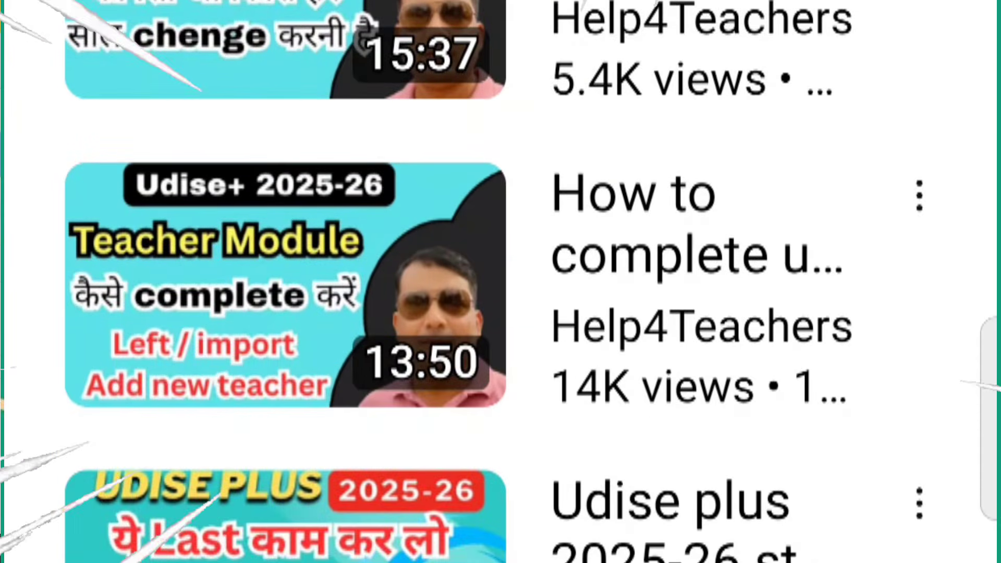
scroll(501, 282, down, 4)
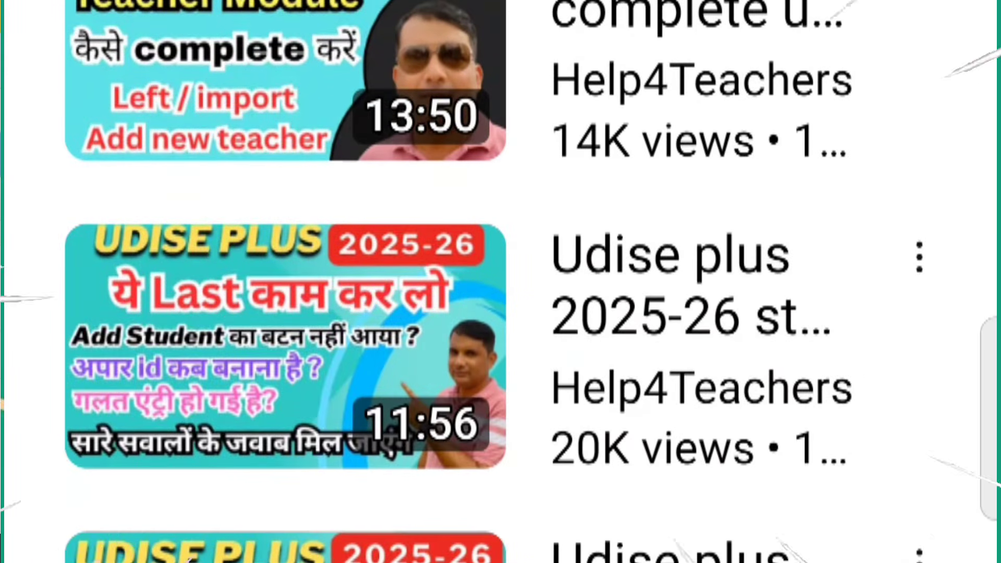
scroll(501, 282, down, 4)
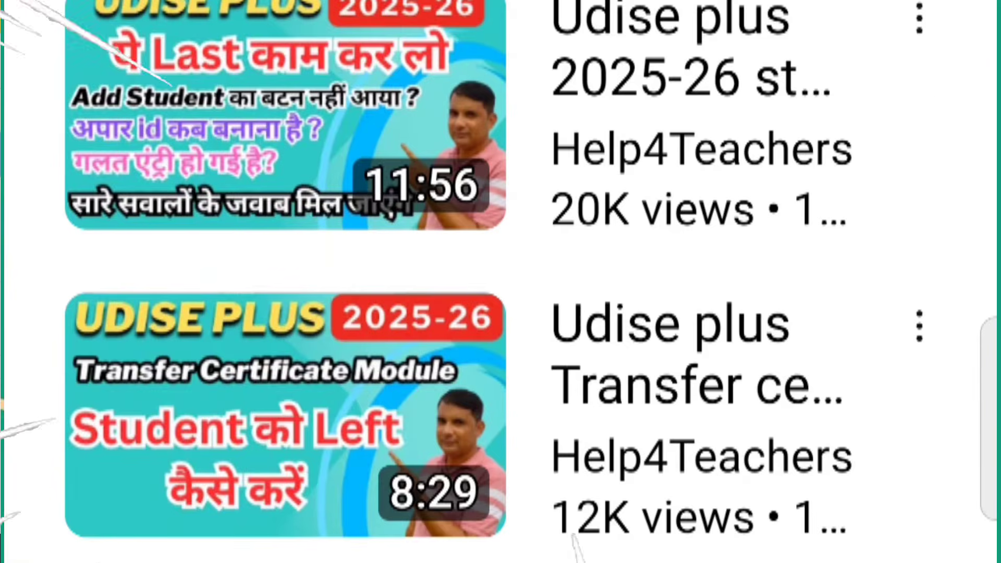
scroll(501, 281, down, 4)
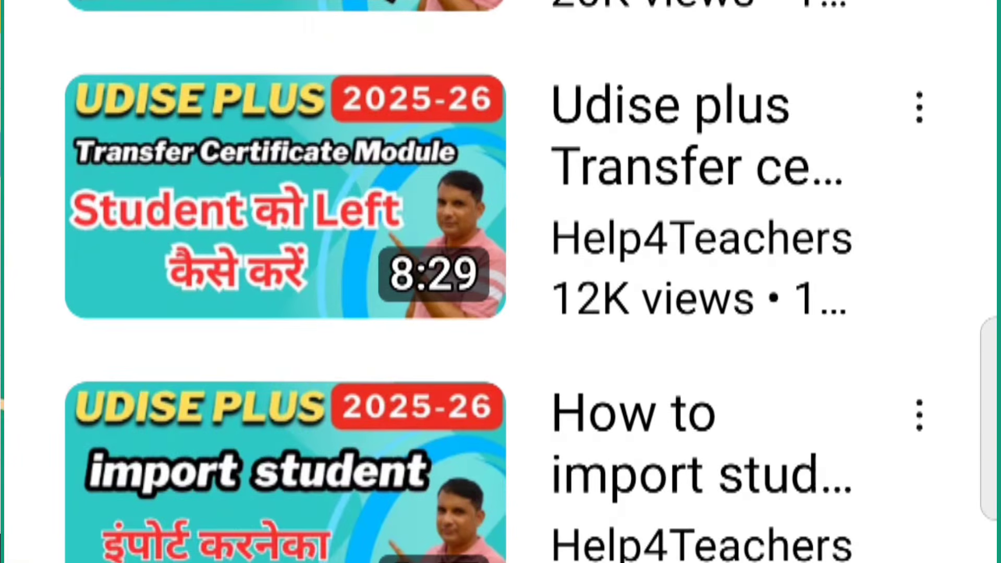
scroll(500, 281, down, 4)
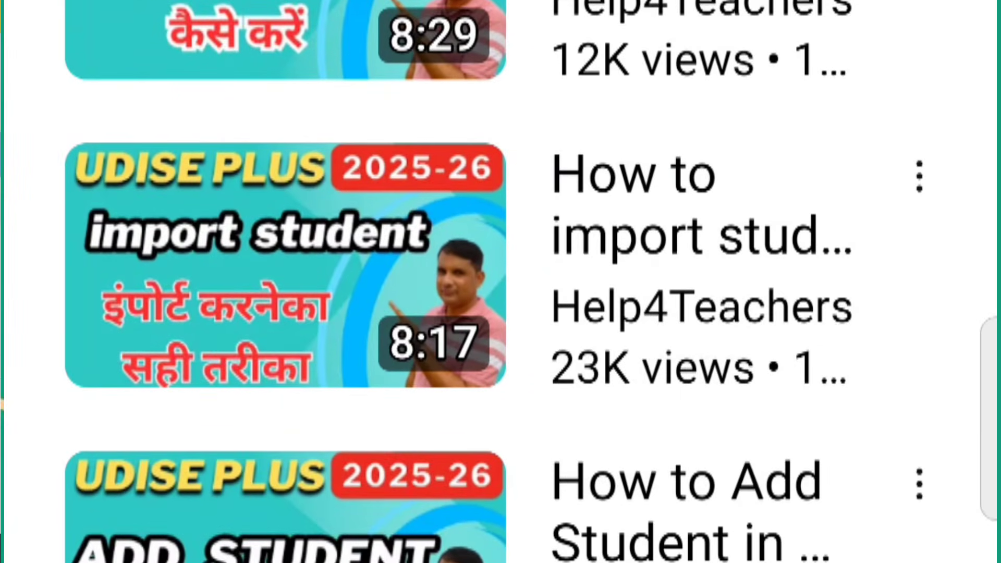
scroll(500, 282, down, 5)
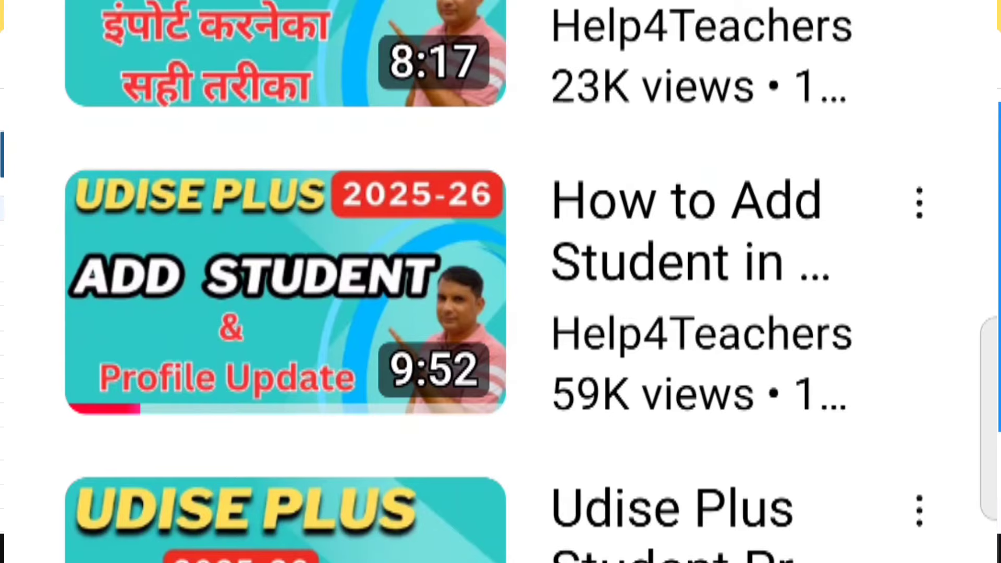
scroll(501, 282, down, 5)
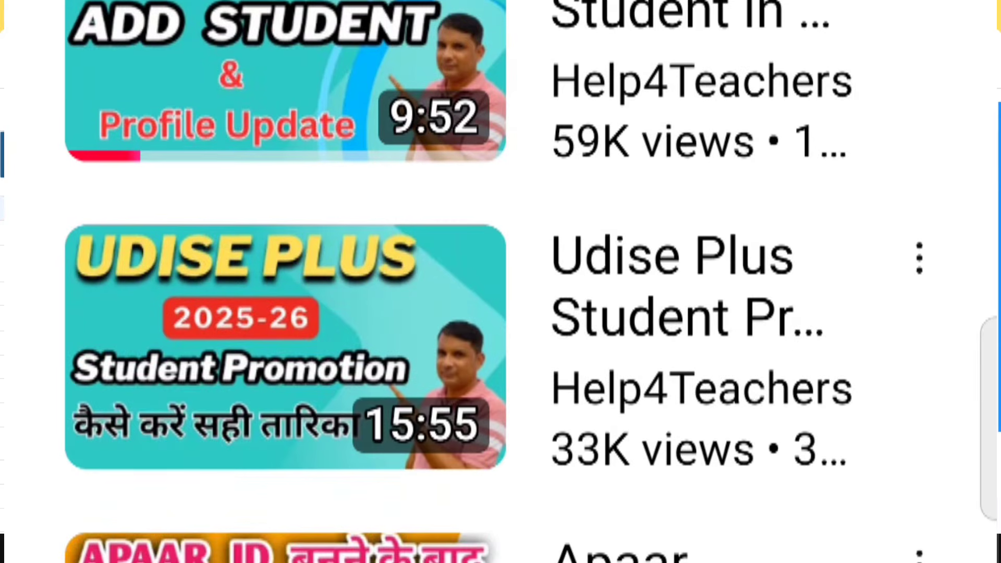
scroll(500, 282, down, 4)
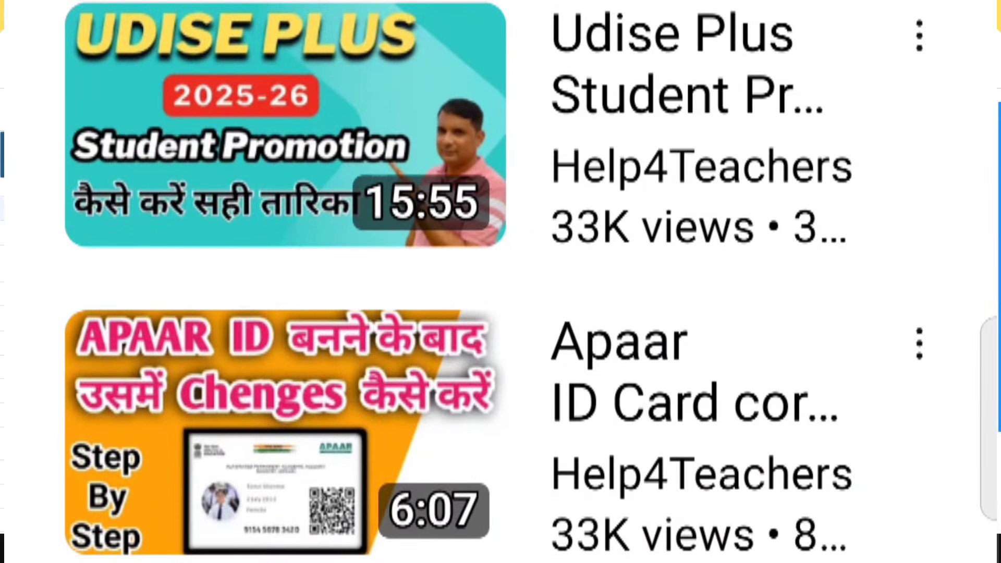
scroll(500, 281, down, 4)
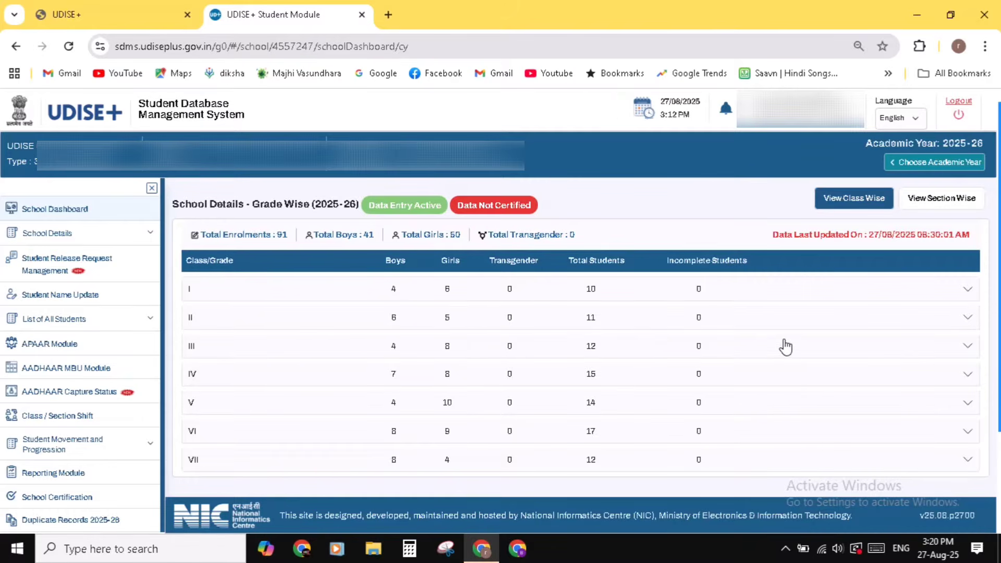
Step: Open the Class III, Section A student list and copy the PEN of the third student
click(961, 346)
click(655, 404)
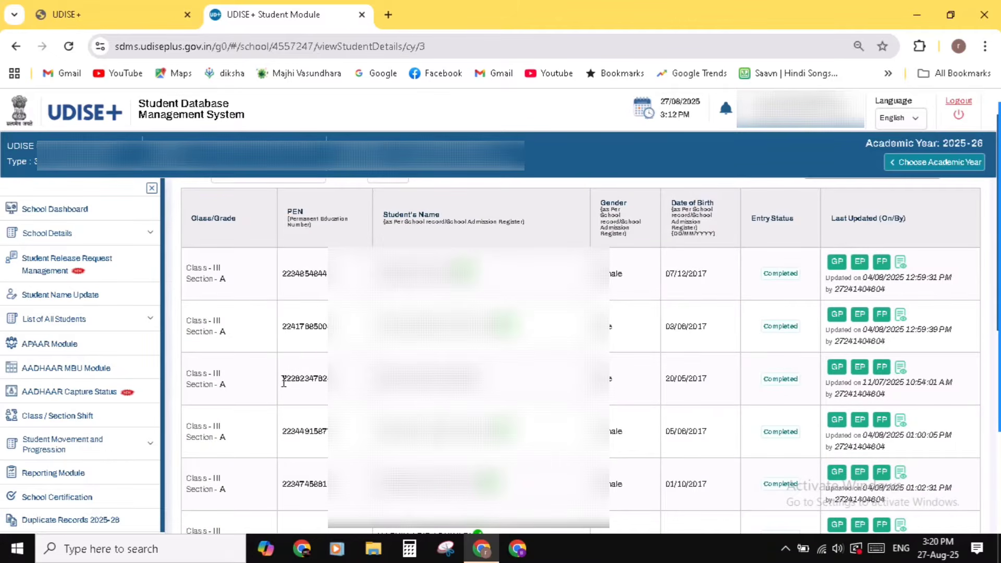
mouse_move(283, 380)
mouse_down()
mouse_move(328, 379)
mouse_move(284, 376)
mouse_up()
click(310, 375)
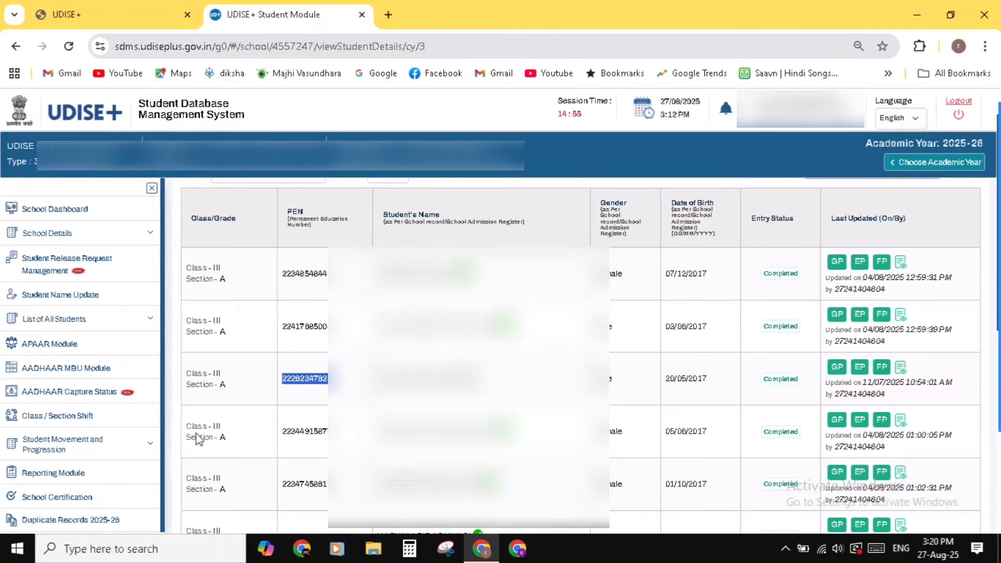
Step: Open the Inactivate Student Module under Student Movement and Progression, with the option for students who have a PEN
scroll(86, 417, down, 1)
scroll(86, 417, down, 2)
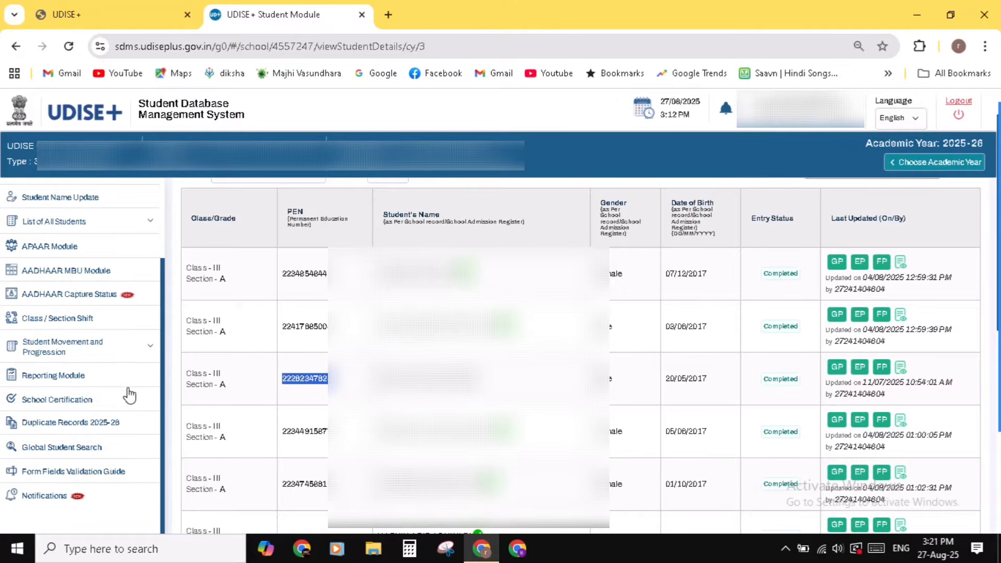
click(110, 355)
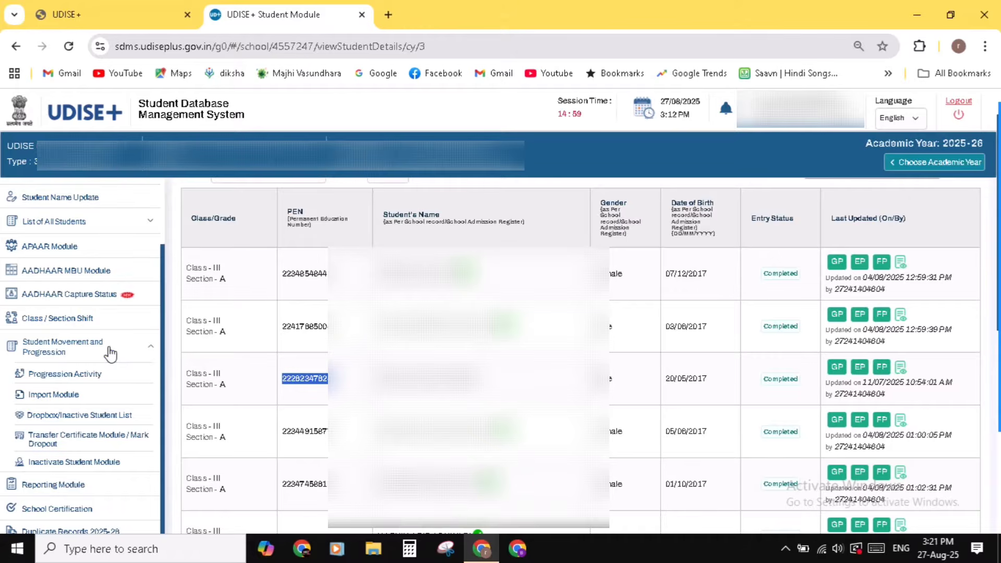
scroll(102, 429, down, 1)
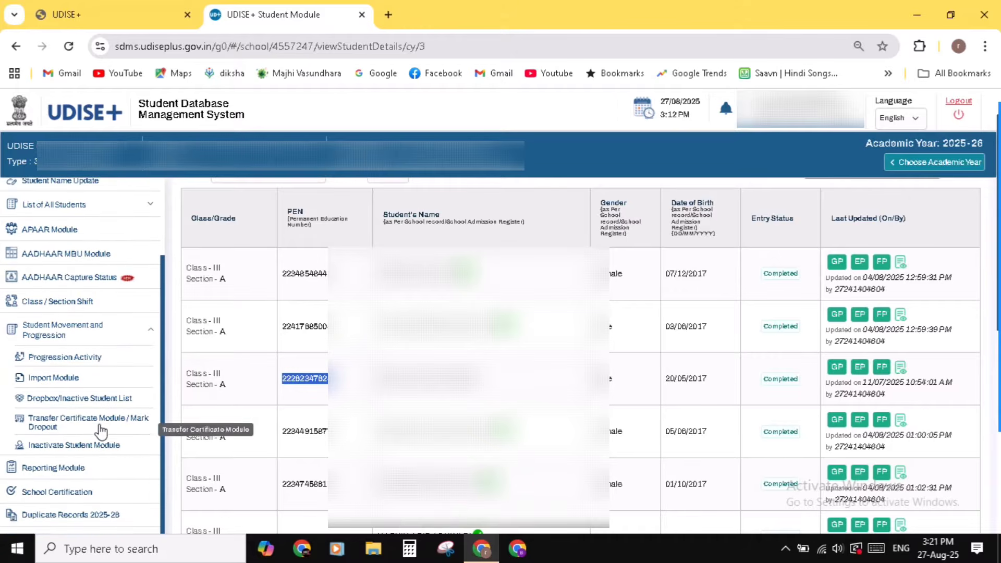
click(82, 447)
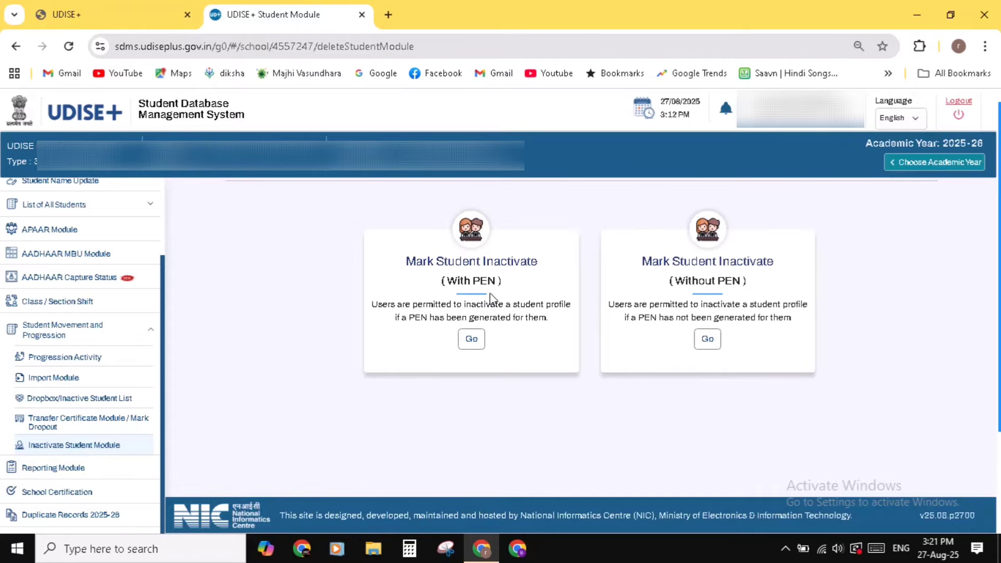
click(471, 340)
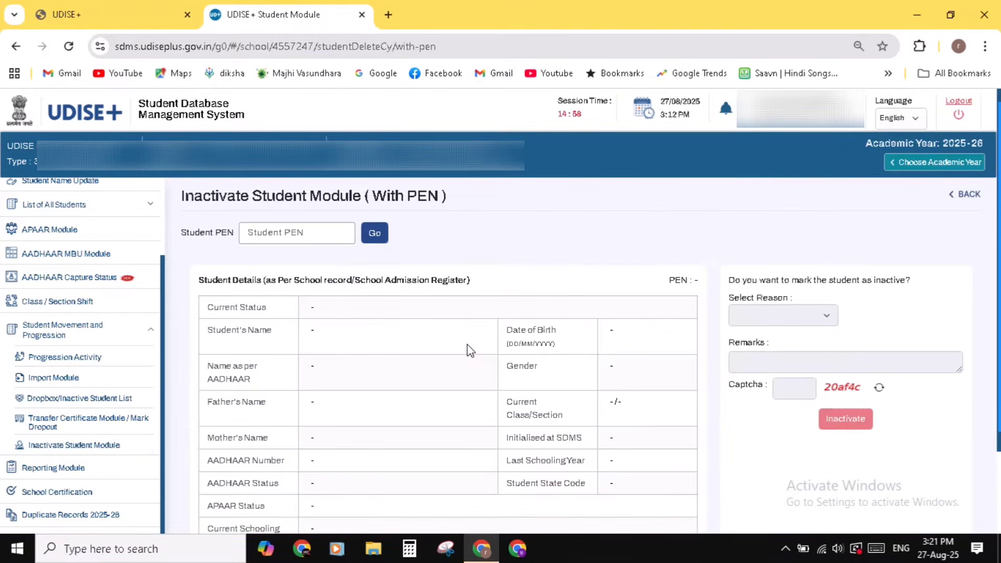
Step: Paste the copied student PEN into the inactivation form and load that student's details
click(265, 231)
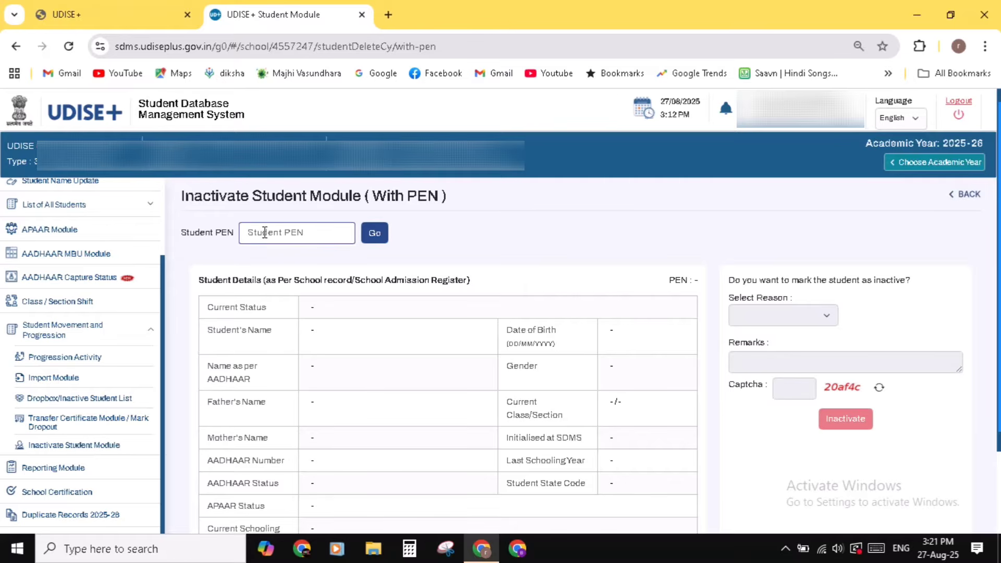
key(ctrl+v)
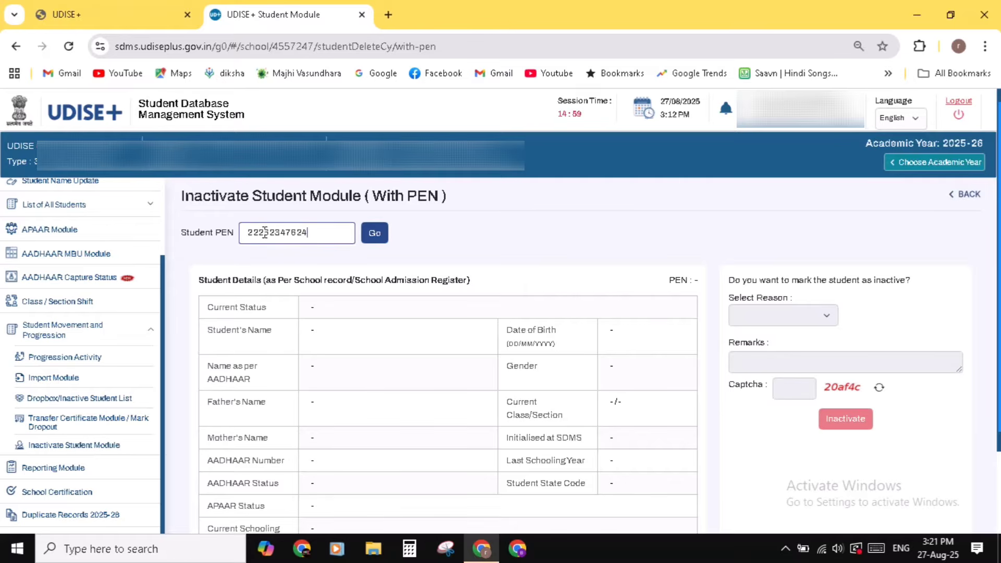
click(381, 239)
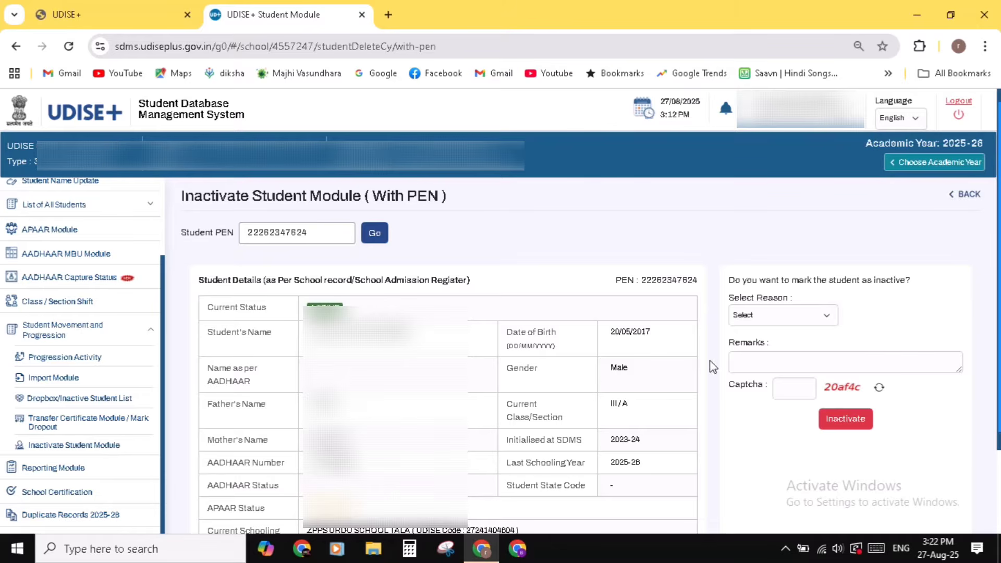
Step: Set the inactivation reason to Due to Death, enter "Due to Death" as the remarks and fill in the captcha
click(824, 319)
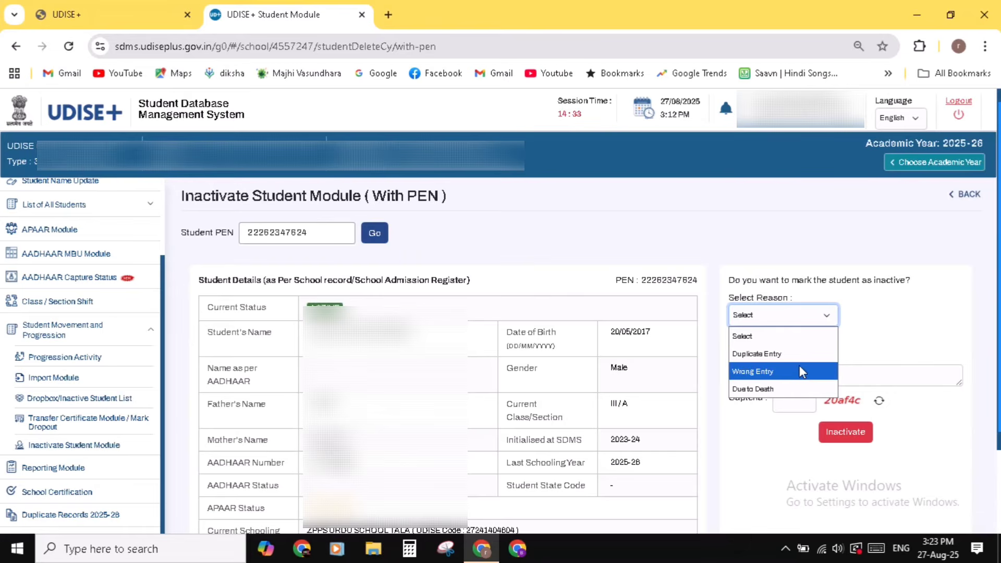
click(781, 390)
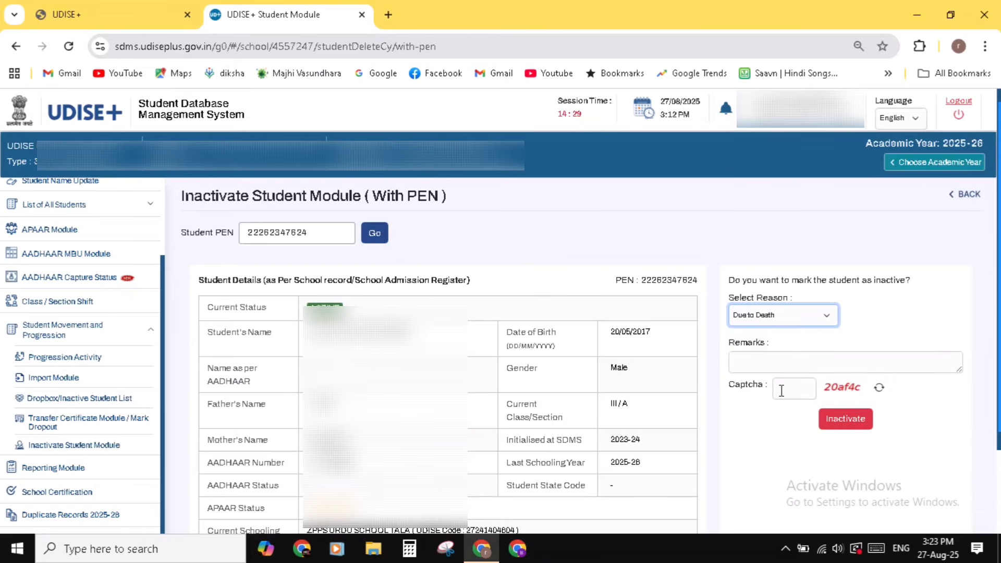
click(775, 362)
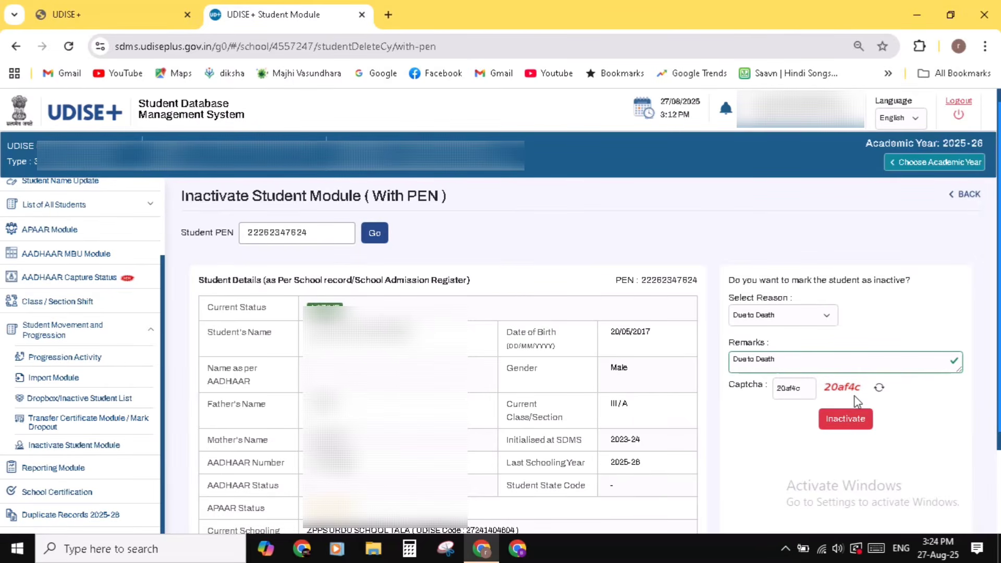
Step: Inactivate the student, confirm the action and close the resulting message
click(848, 422)
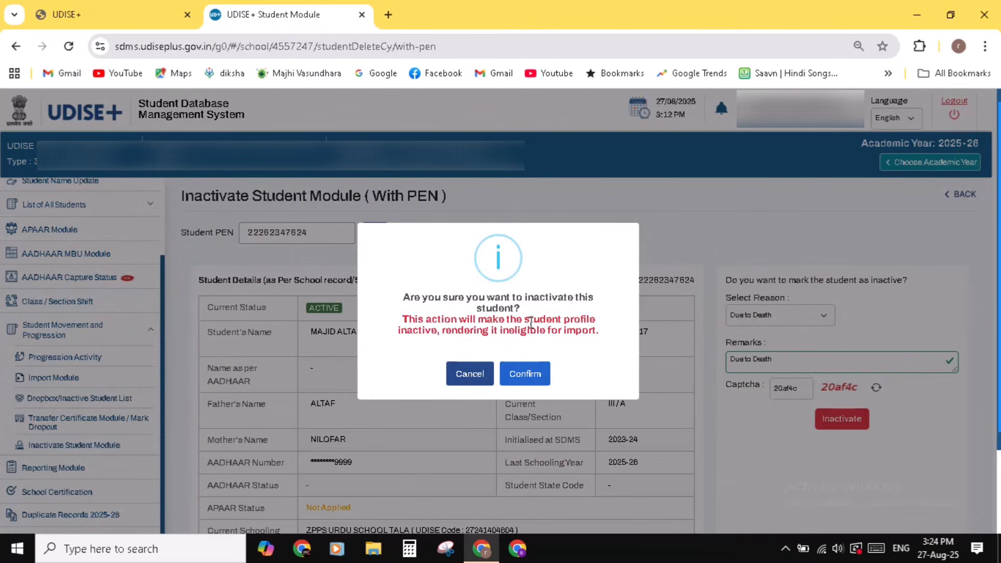
click(530, 383)
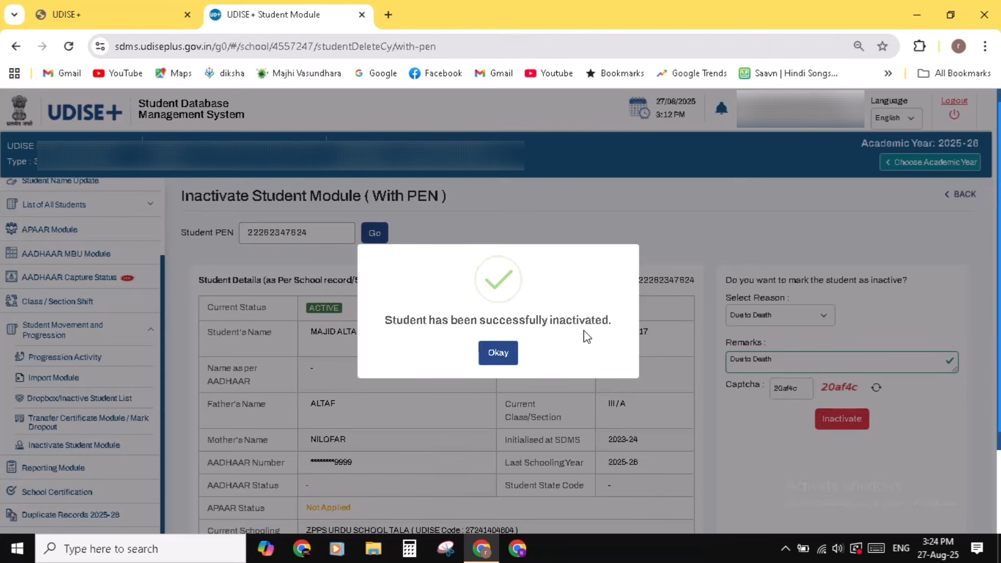
click(499, 355)
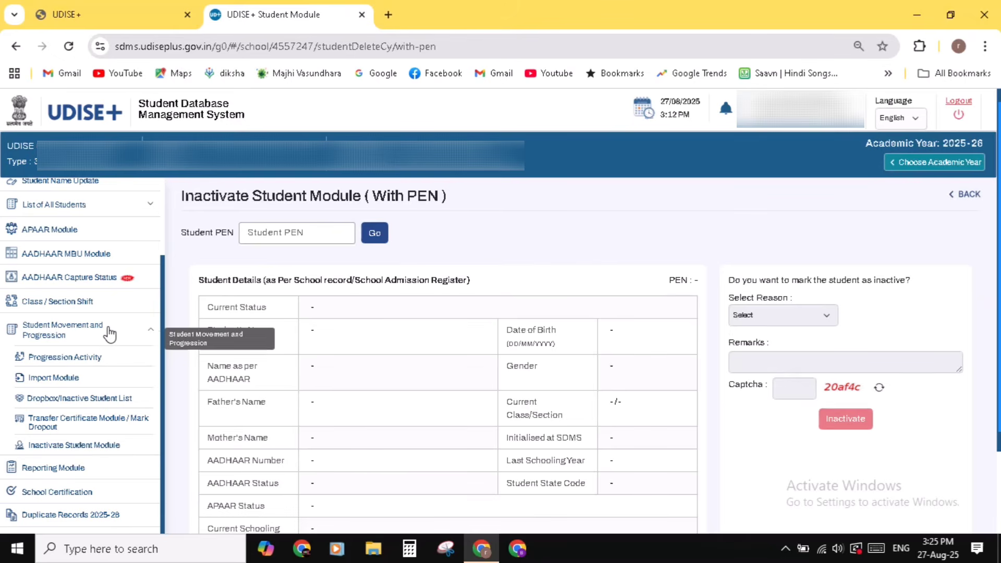
Step: Open the Inactive Students list from the List of All Students
scroll(115, 334, up, 3)
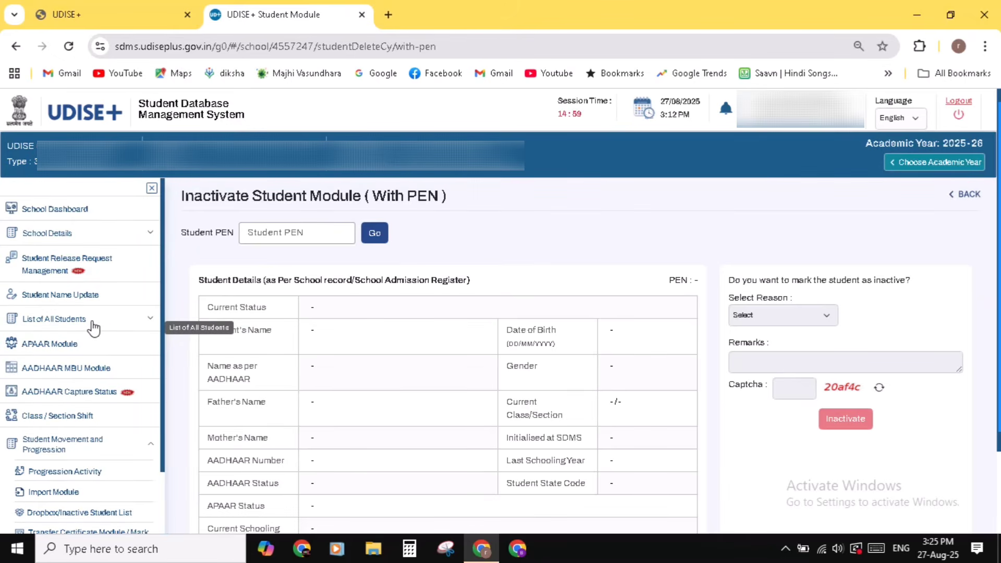
click(92, 323)
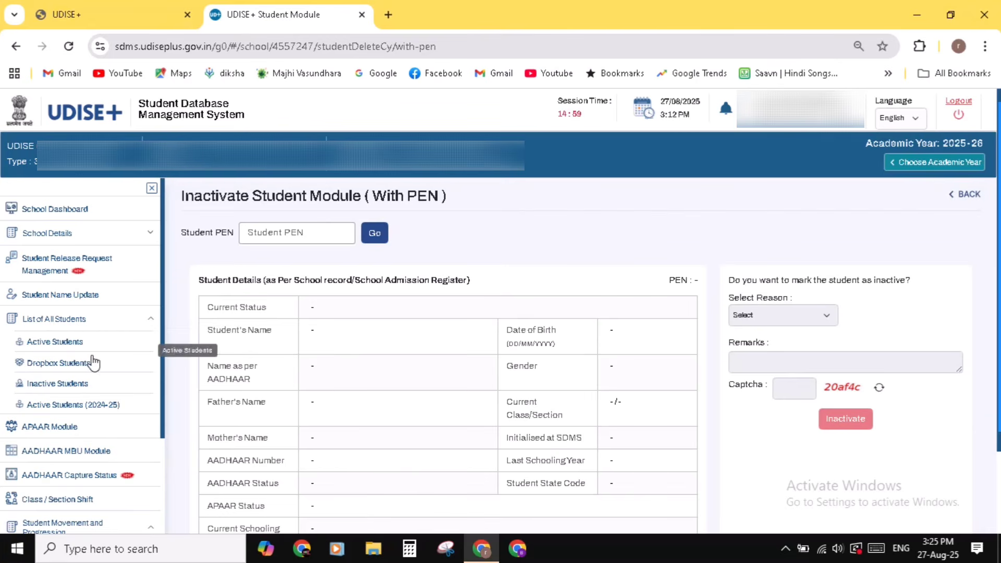
click(81, 386)
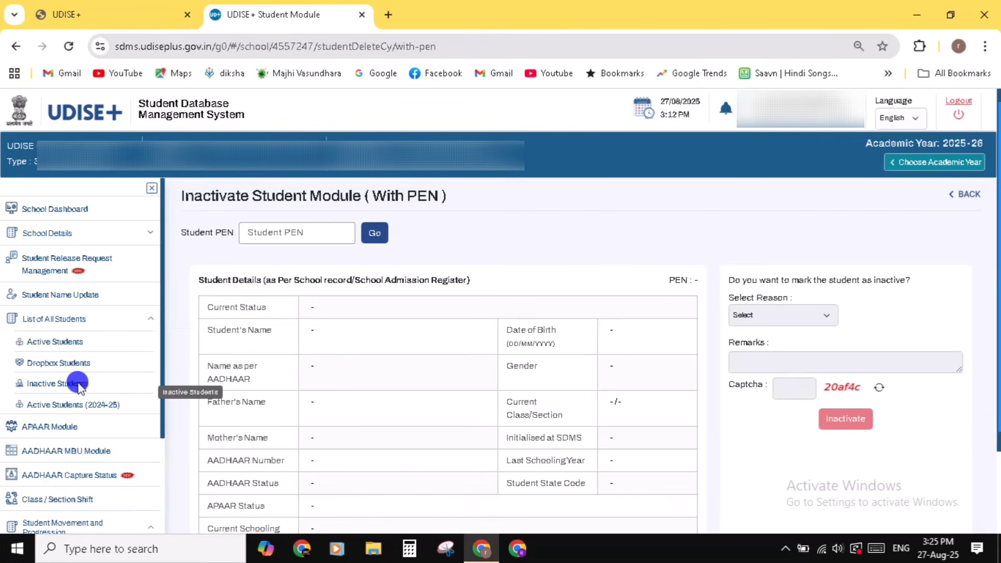